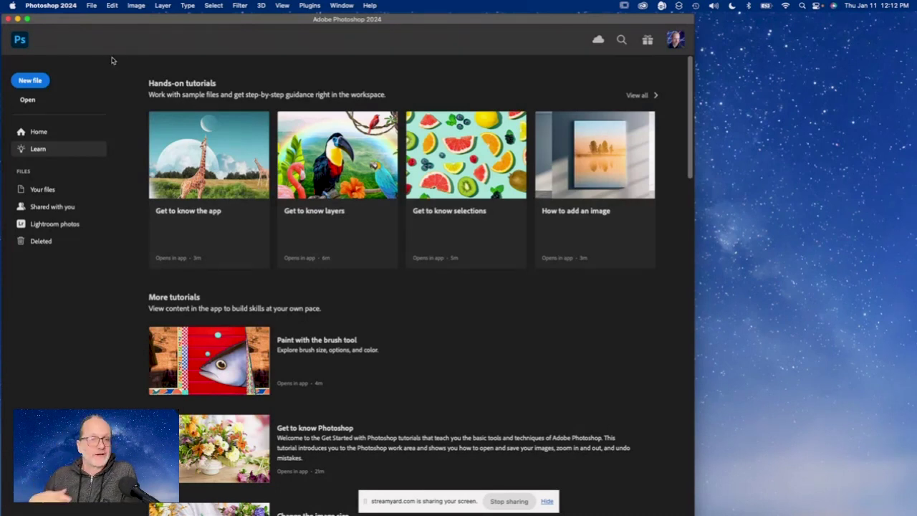
Maximize the window and start a new document from the Photo presets, using Default Photoshop Size at 7 x 5 in, 300 ppi.
{"action": "left_click", "coordinate": [27, 19]}
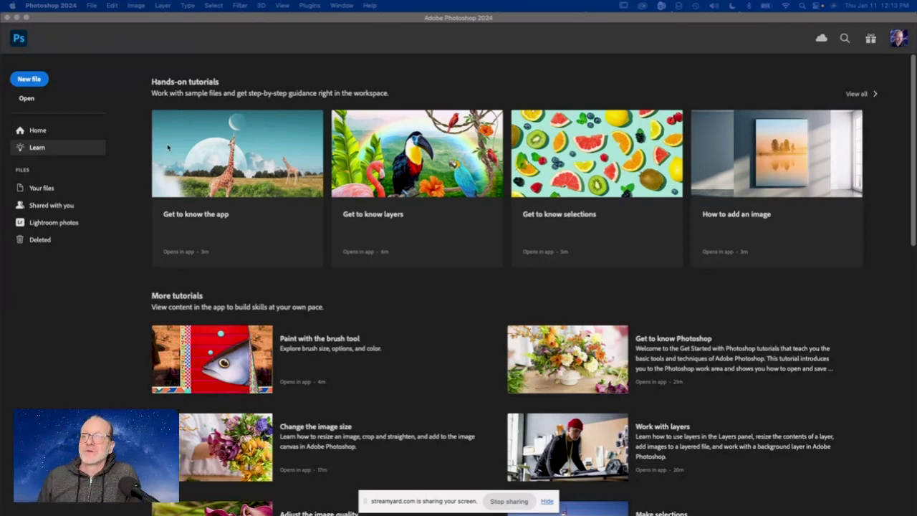
{"action": "left_click", "coordinate": [31, 80]}
{"action": "left_click", "coordinate": [31, 81]}
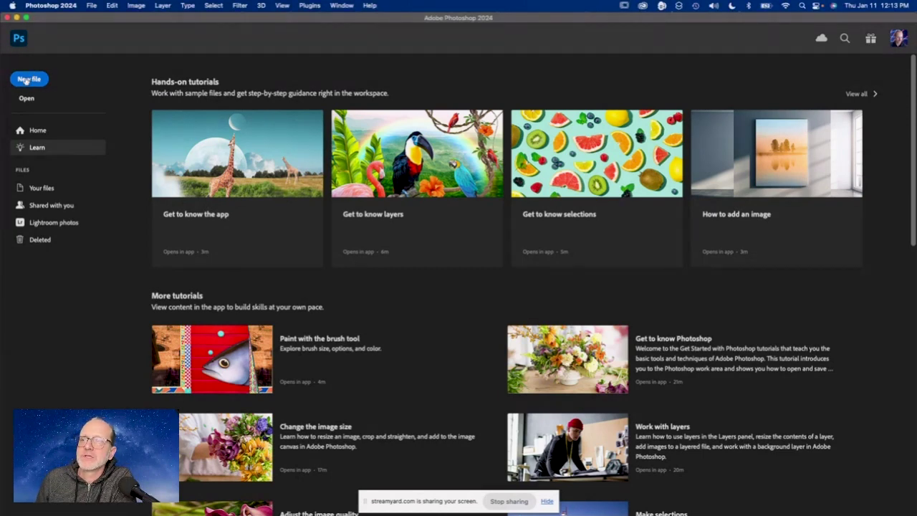
{"action": "scroll", "coordinate": [307, 185], "scroll_direction": "down", "scroll_amount": 3}
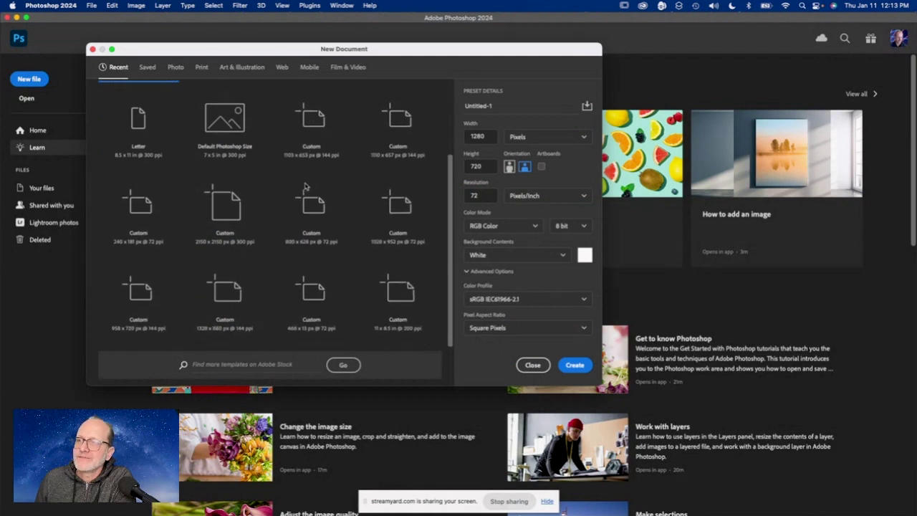
{"action": "scroll", "coordinate": [305, 185], "scroll_direction": "up", "scroll_amount": 3}
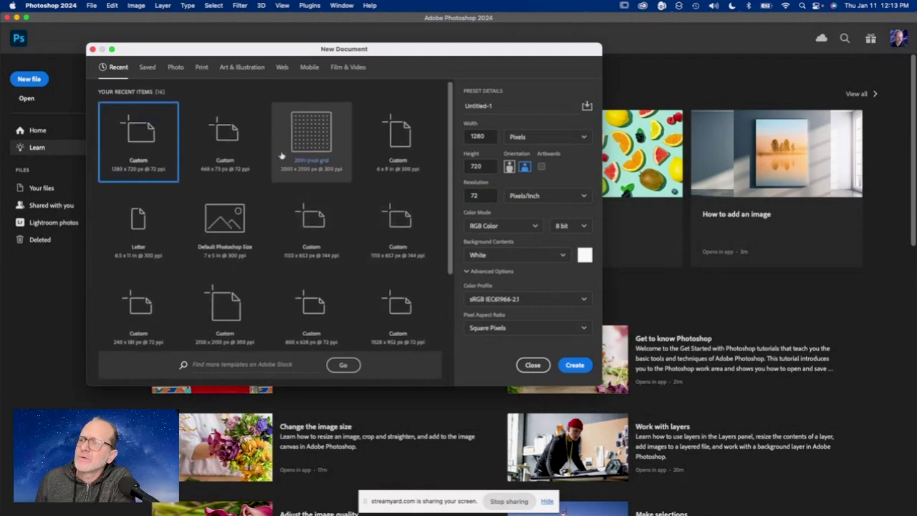
{"action": "left_click", "coordinate": [175, 67]}
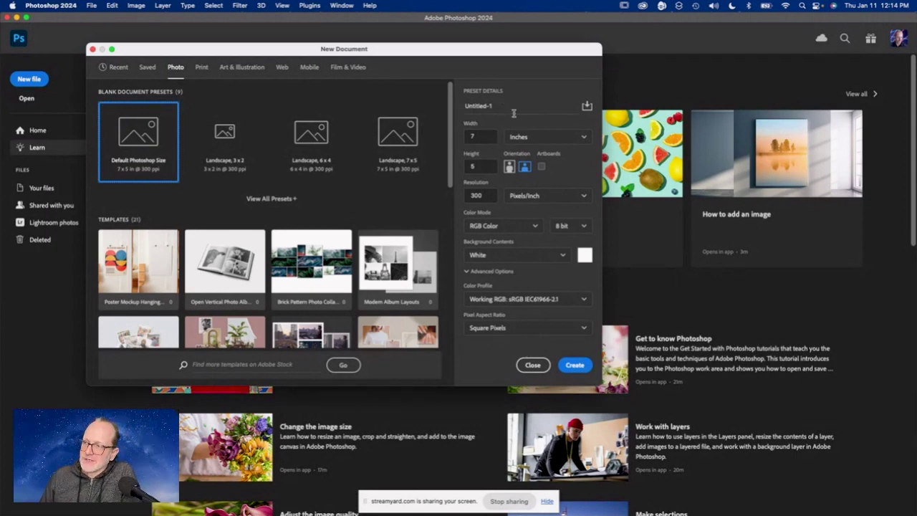
Name the new document overviewImage, create it, and hide the guides on the canvas.
{"action": "left_click_drag", "start_coordinate": [501, 107], "coordinate": [444, 106]}
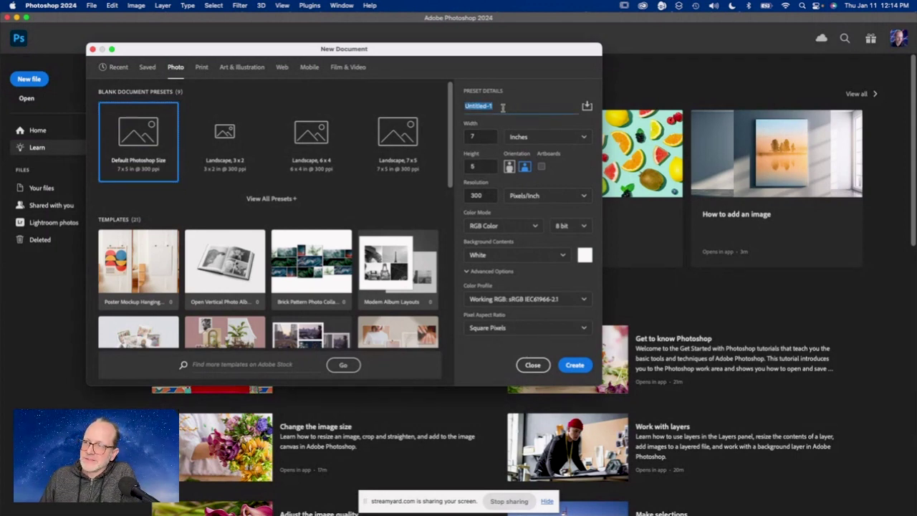
{"action": "type", "text": "overvi"}
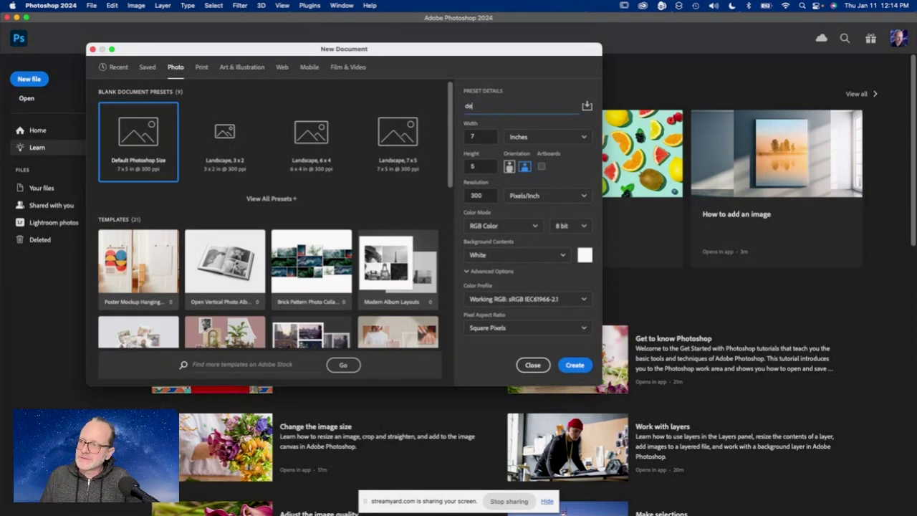
{"action": "type", "text": "ew"}
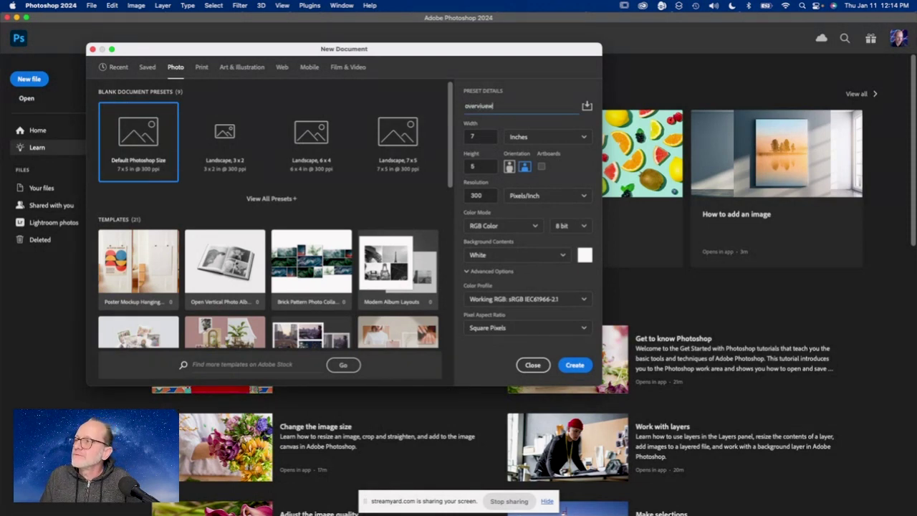
{"action": "type", "text": "Image"}
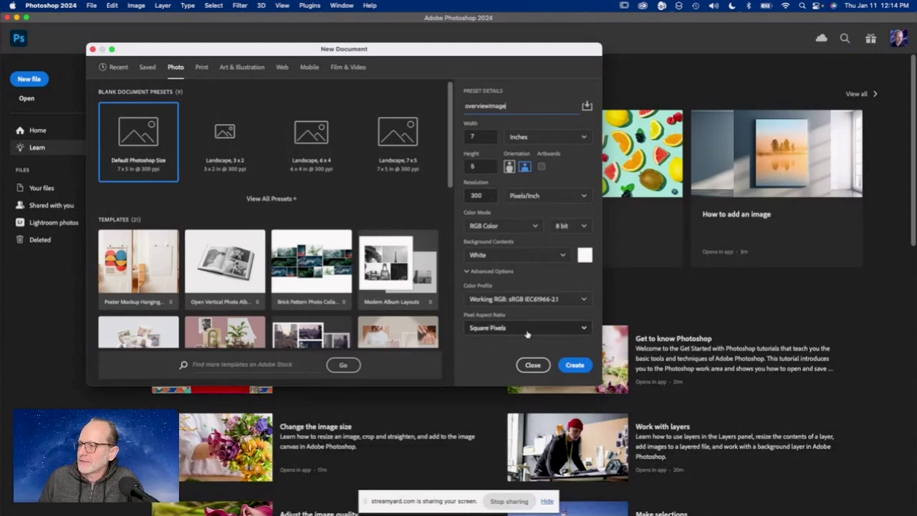
{"action": "left_click", "coordinate": [581, 366]}
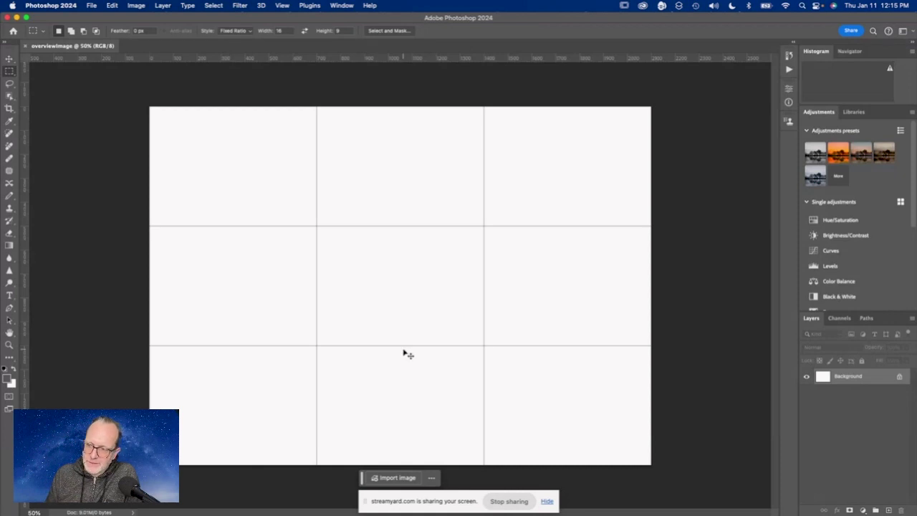
{"action": "key", "text": "super+semicolon"}
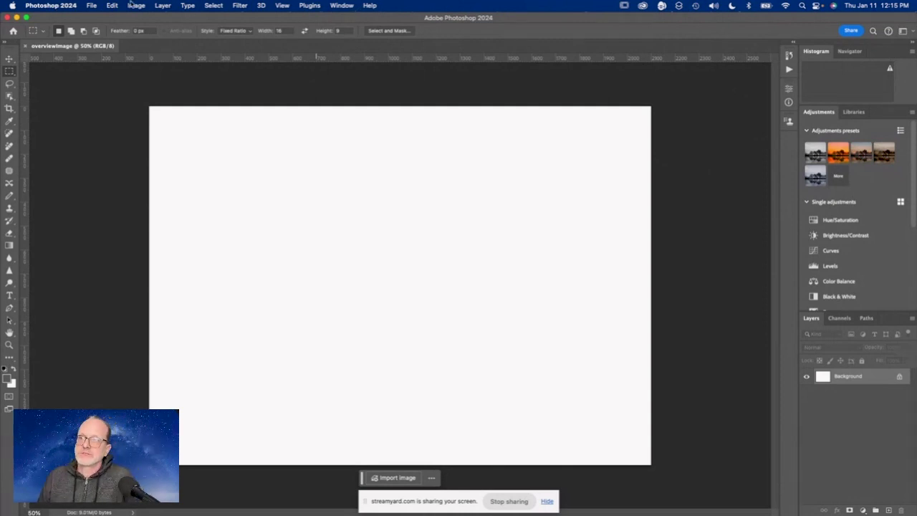
{"action": "left_click", "coordinate": [91, 6]}
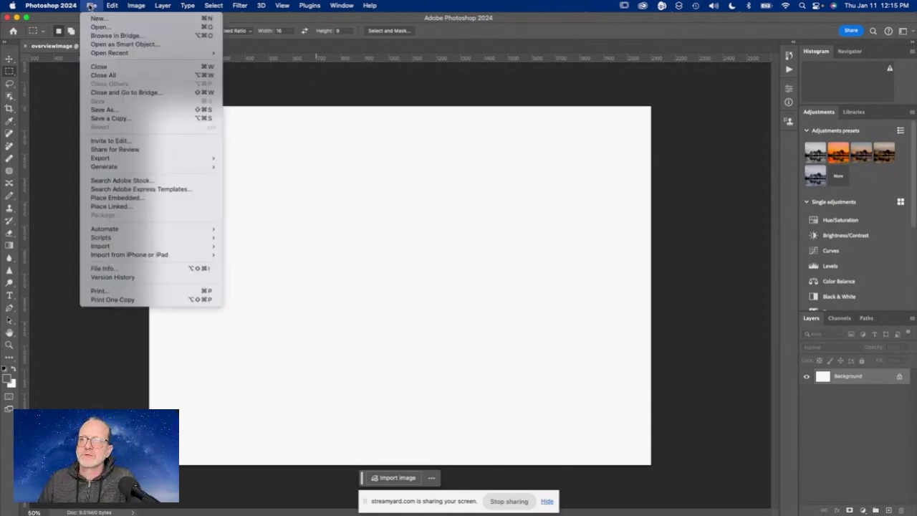
{"action": "mouse_move", "coordinate": [174, 5]}
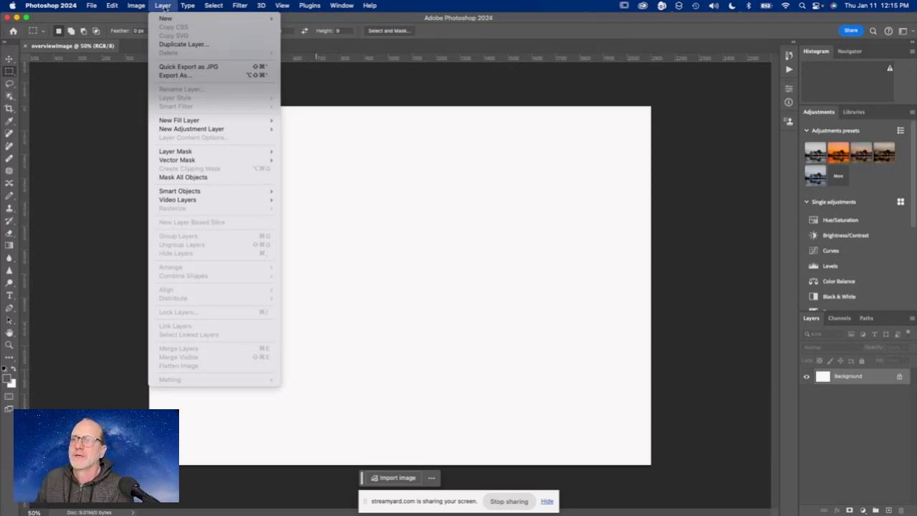
{"action": "left_click", "coordinate": [174, 6]}
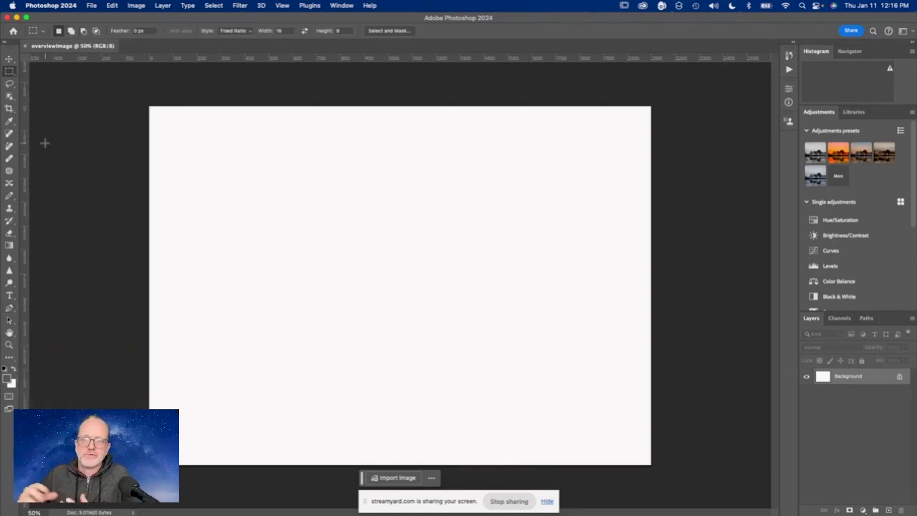
Try the Move tool and the Object Selection tool, and look at the related tools grouped with Object Selection.
{"action": "left_click", "coordinate": [10, 60]}
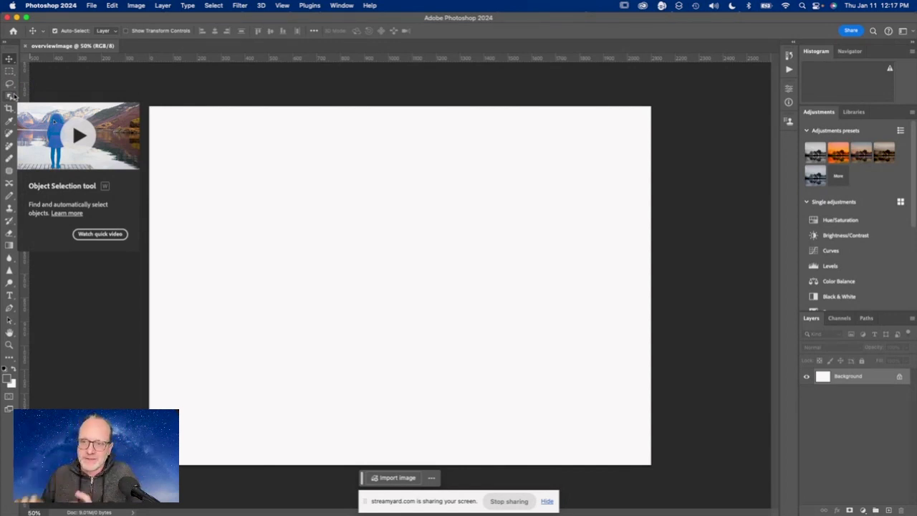
{"action": "left_click", "coordinate": [10, 95]}
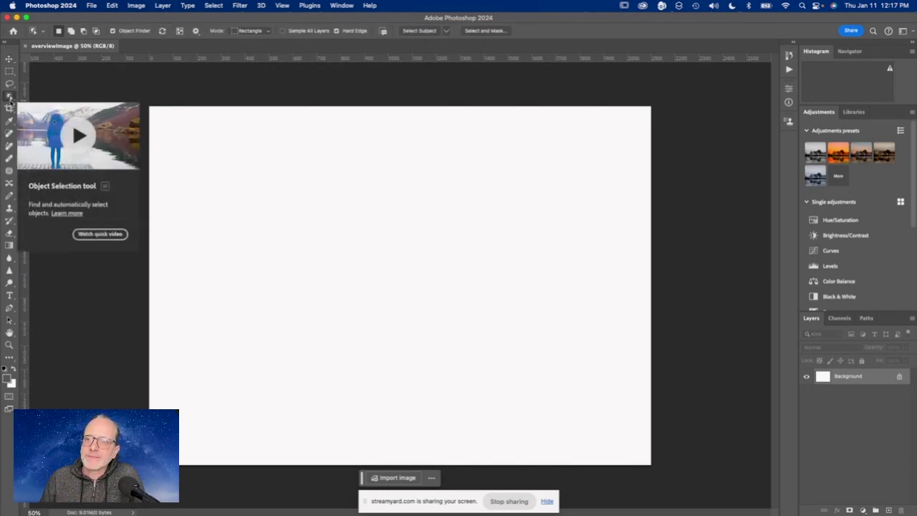
{"action": "left_click", "coordinate": [10, 98]}
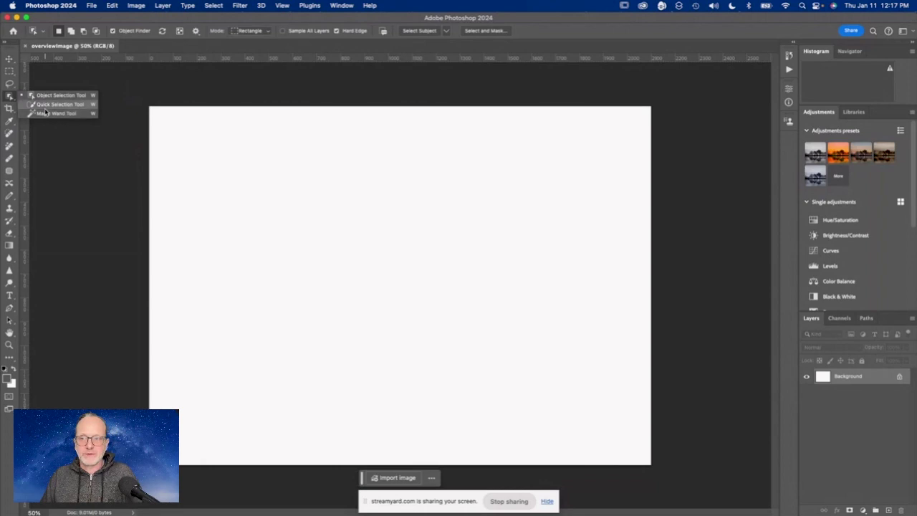
{"action": "left_click", "coordinate": [105, 168]}
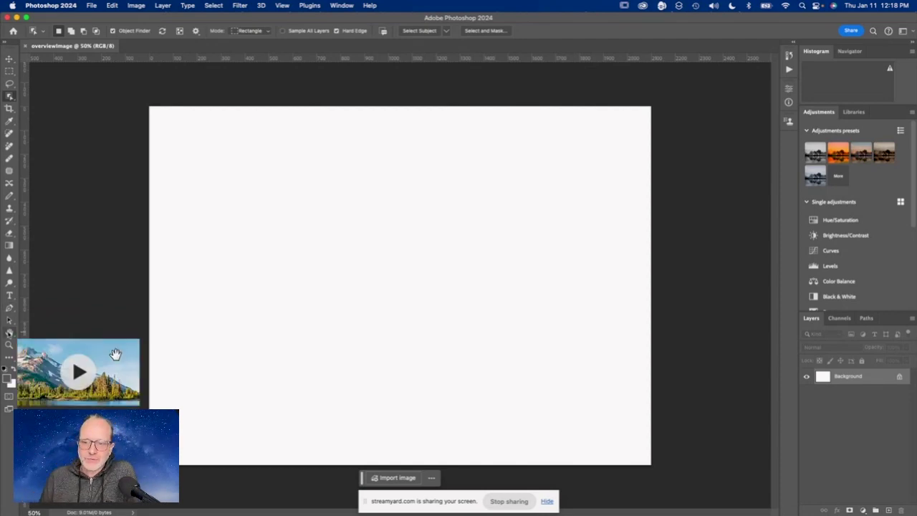
Activate the Hand tool and the Zoom tool in turn, and swap the foreground and background colors back and forth.
{"action": "left_click", "coordinate": [9, 332]}
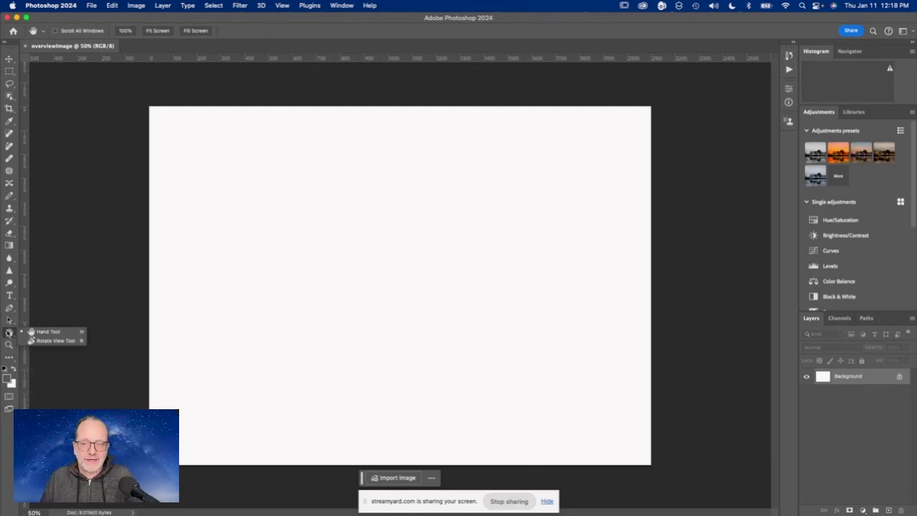
{"action": "left_click", "coordinate": [9, 345]}
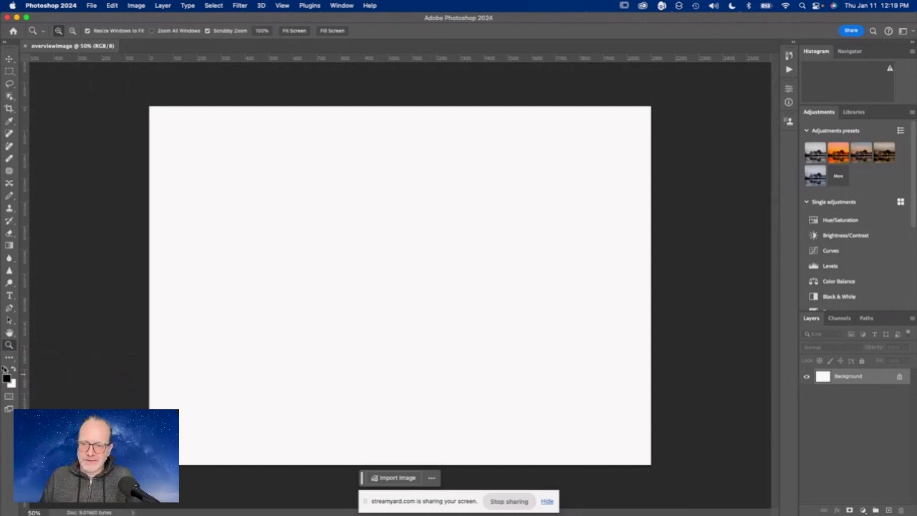
{"action": "key", "text": "x"}
{"action": "key", "text": "x"}
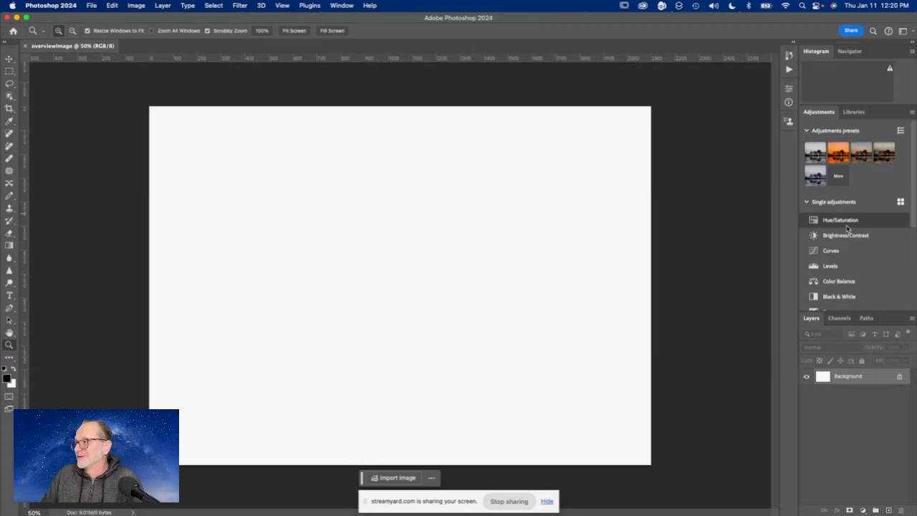
Look through the list of available single adjustments.
{"action": "scroll", "coordinate": [852, 257], "scroll_direction": "down", "scroll_amount": 4}
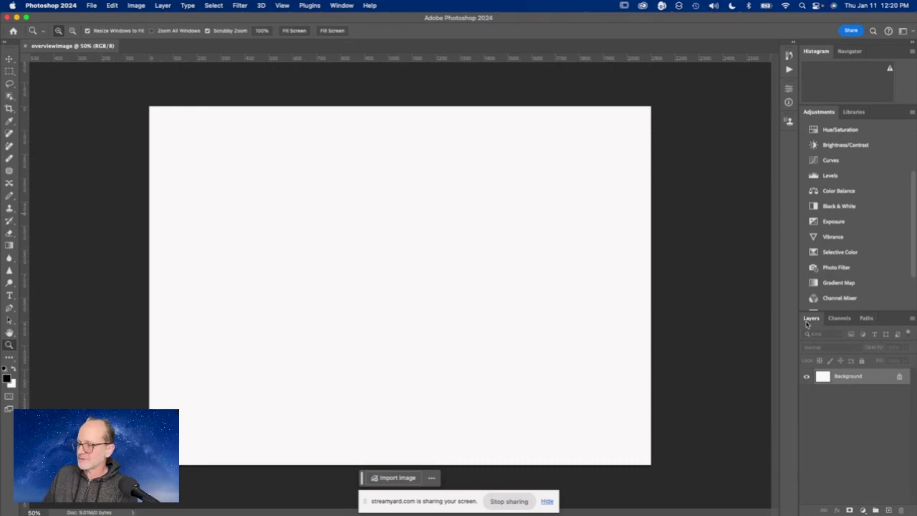
{"action": "mouse_move", "coordinate": [807, 324]}
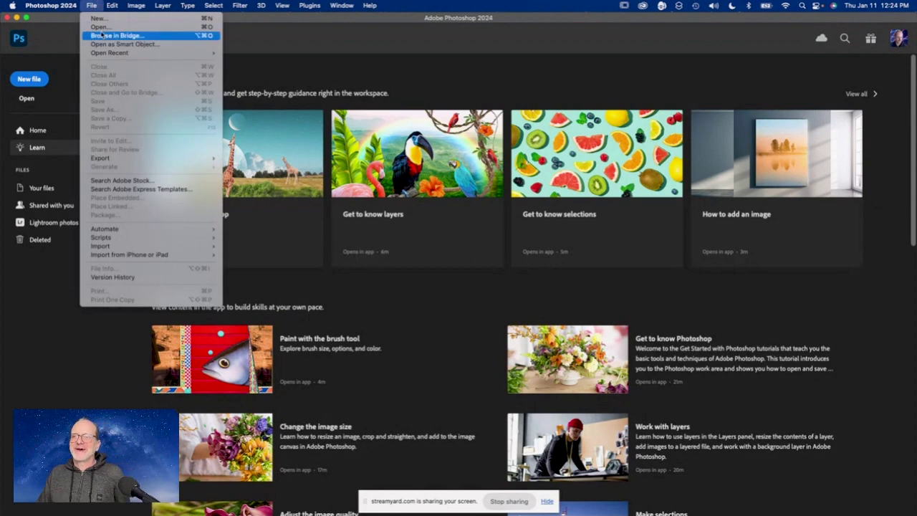
Open Portrait-working.psd from the Portrait Retouching folder.
{"action": "left_click", "coordinate": [100, 27]}
{"action": "scroll", "coordinate": [399, 181], "scroll_direction": "down", "scroll_amount": 1}
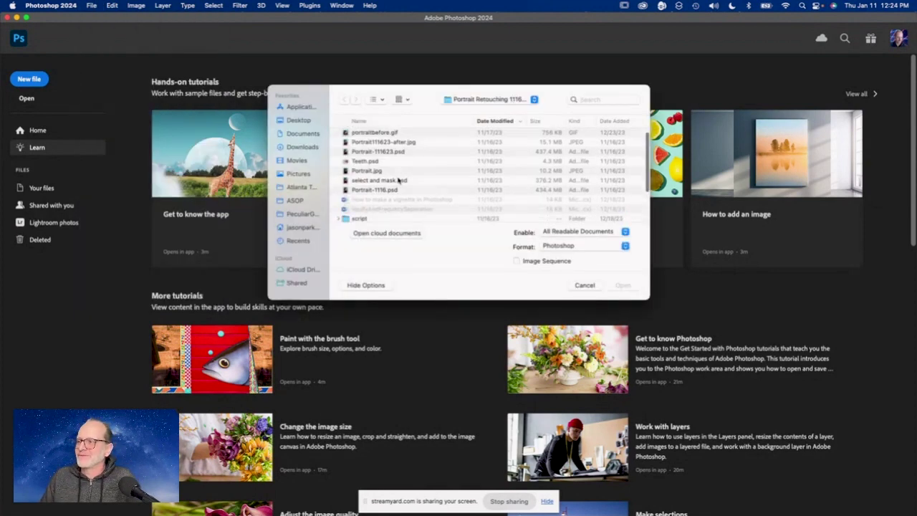
{"action": "double_click", "coordinate": [399, 181]}
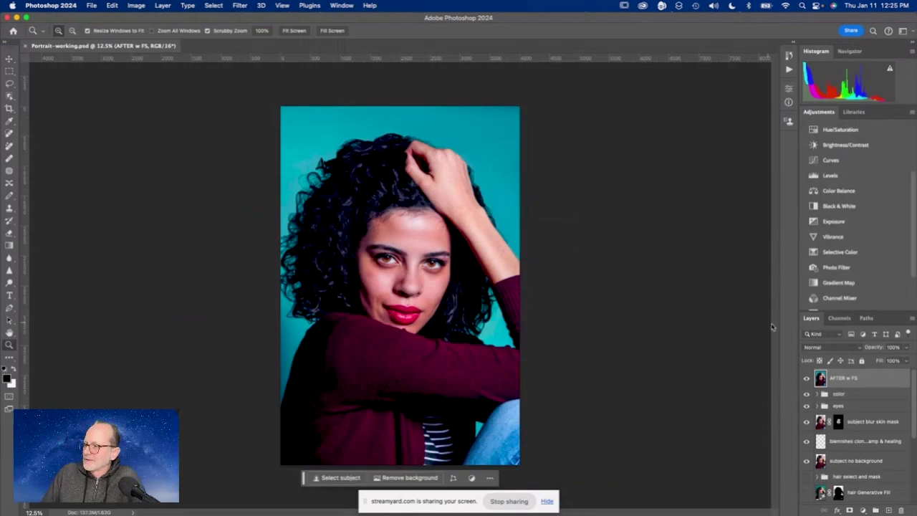
Hide every layer of the portrait except the layer named working.
{"action": "scroll", "coordinate": [632, 274], "scroll_direction": "up", "scroll_amount": 2}
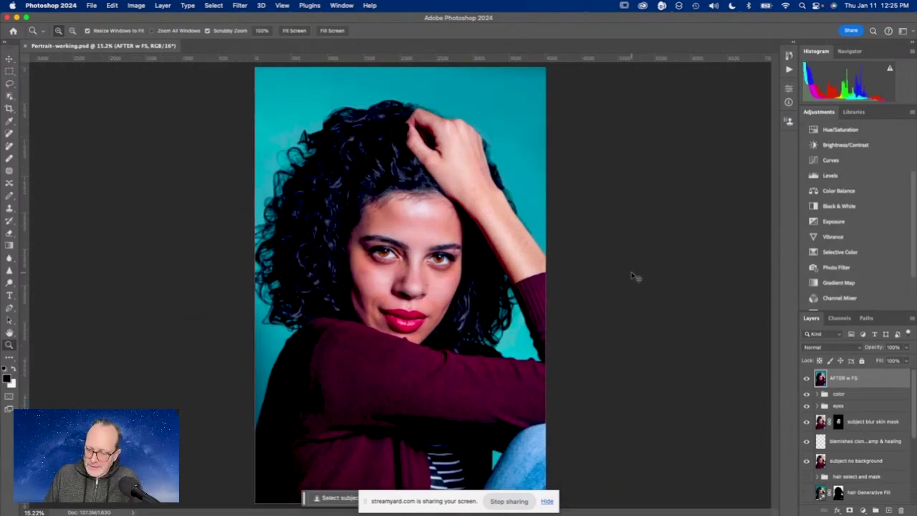
{"action": "scroll", "coordinate": [632, 274], "scroll_direction": "up", "scroll_amount": 3}
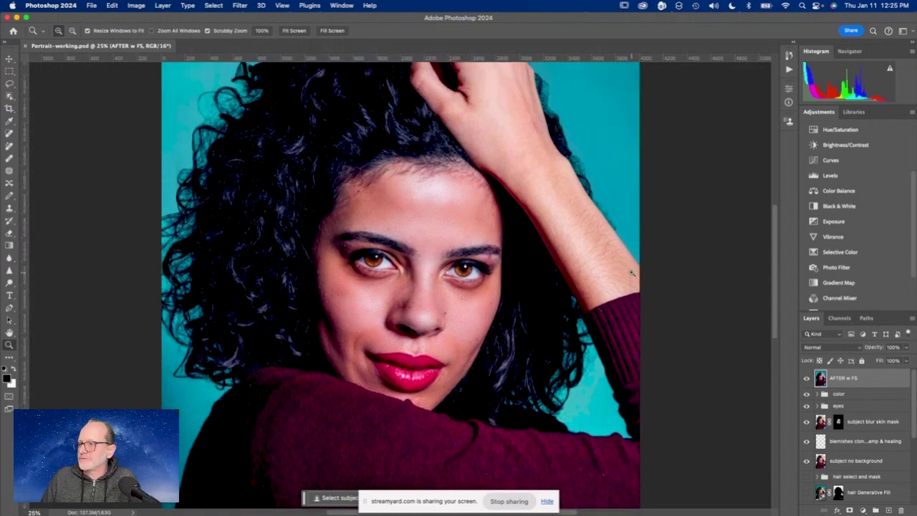
{"action": "scroll", "coordinate": [852, 444], "scroll_direction": "down", "scroll_amount": 5}
{"action": "left_click", "coordinate": [806, 475], "text": "alt"}
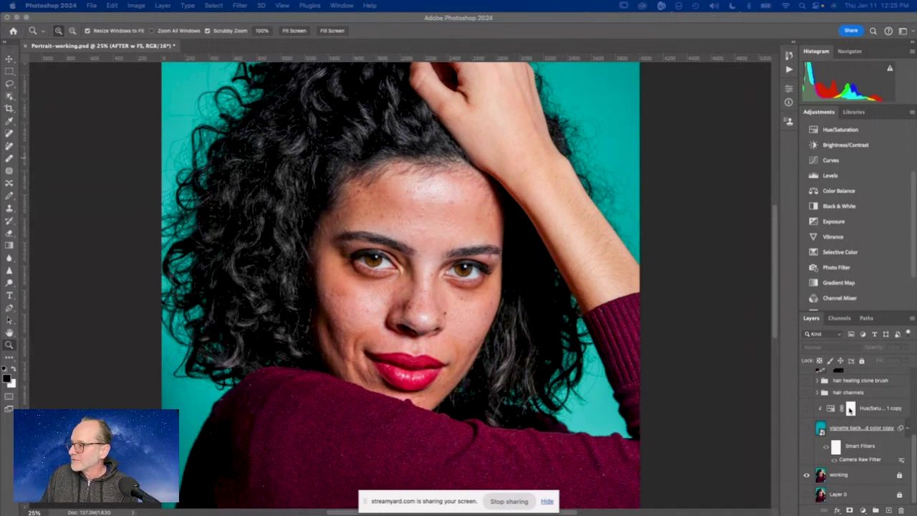
Review the layer stack and toggle the AFTER w FS layer to compare before and after, leaving it shown.
{"action": "scroll", "coordinate": [870, 414], "scroll_direction": "up", "scroll_amount": 5}
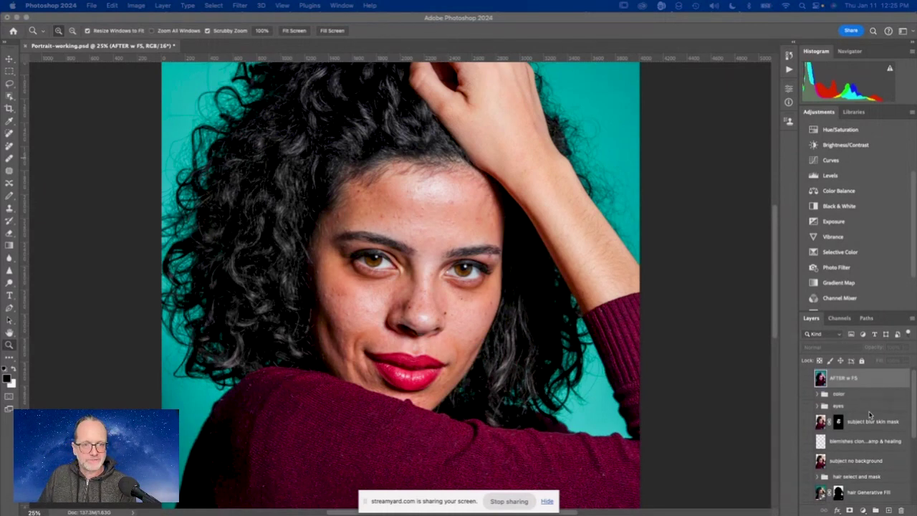
{"action": "scroll", "coordinate": [870, 414], "scroll_direction": "down", "scroll_amount": 5}
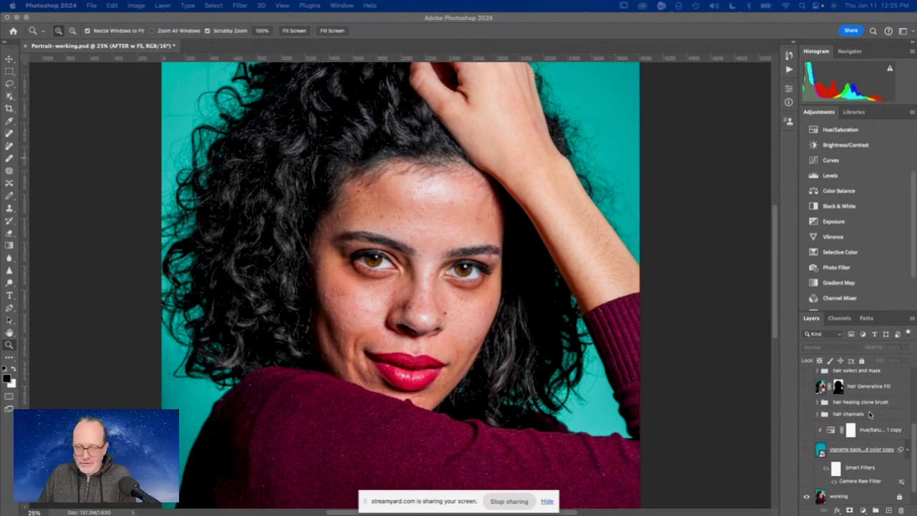
{"action": "scroll", "coordinate": [869, 414], "scroll_direction": "down", "scroll_amount": 1}
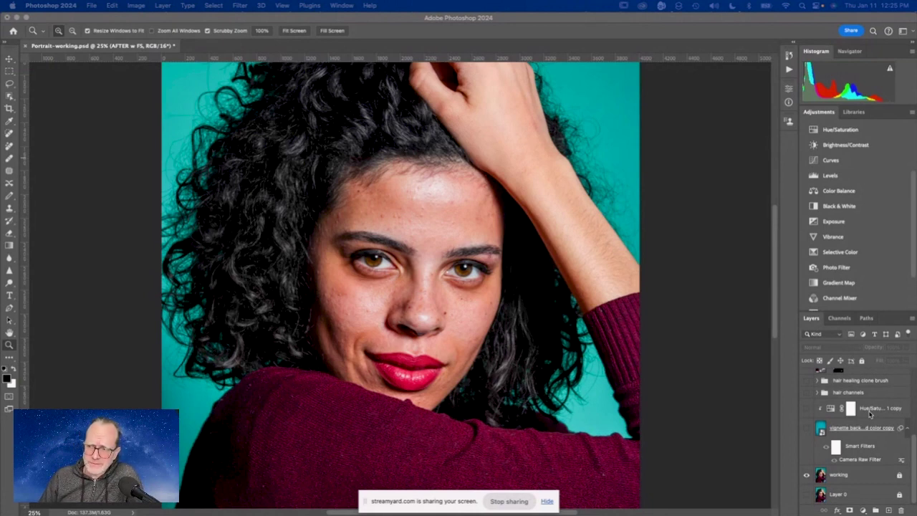
{"action": "scroll", "coordinate": [869, 414], "scroll_direction": "up", "scroll_amount": 5}
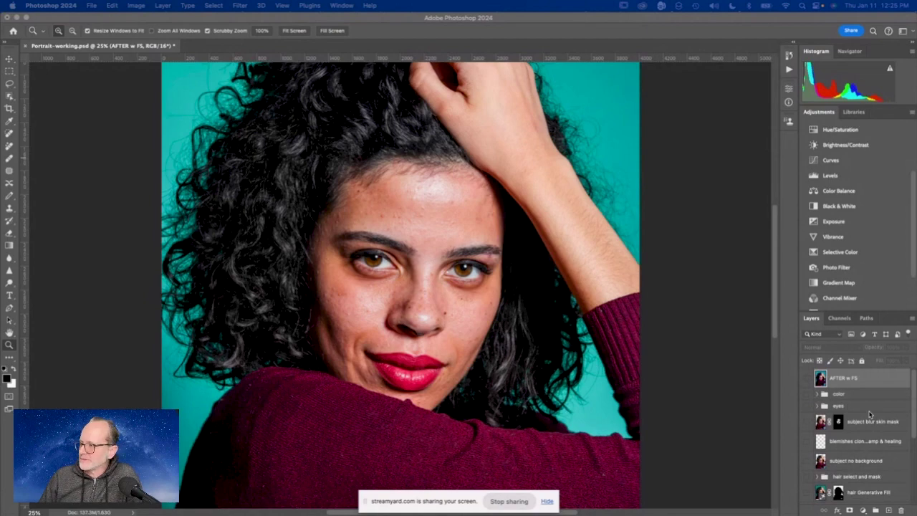
{"action": "left_click", "coordinate": [805, 380]}
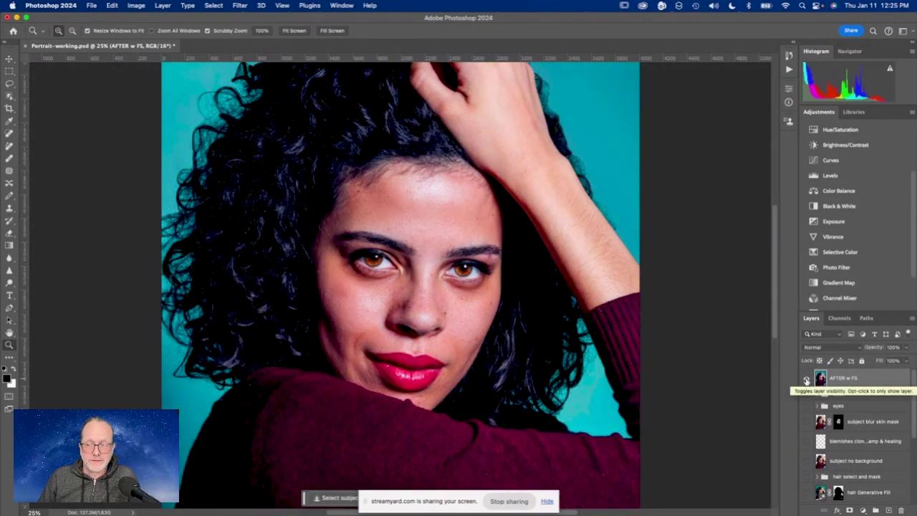
{"action": "left_click", "coordinate": [805, 381]}
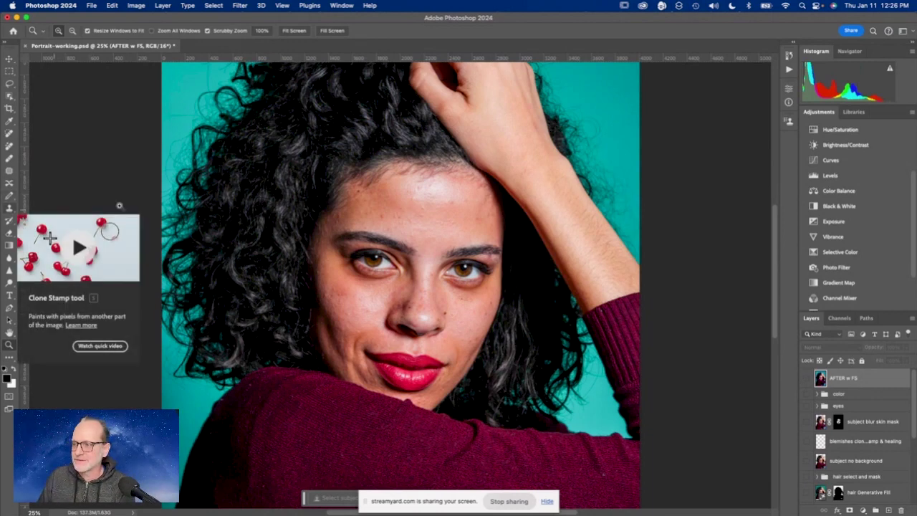
{"action": "left_click", "coordinate": [806, 380]}
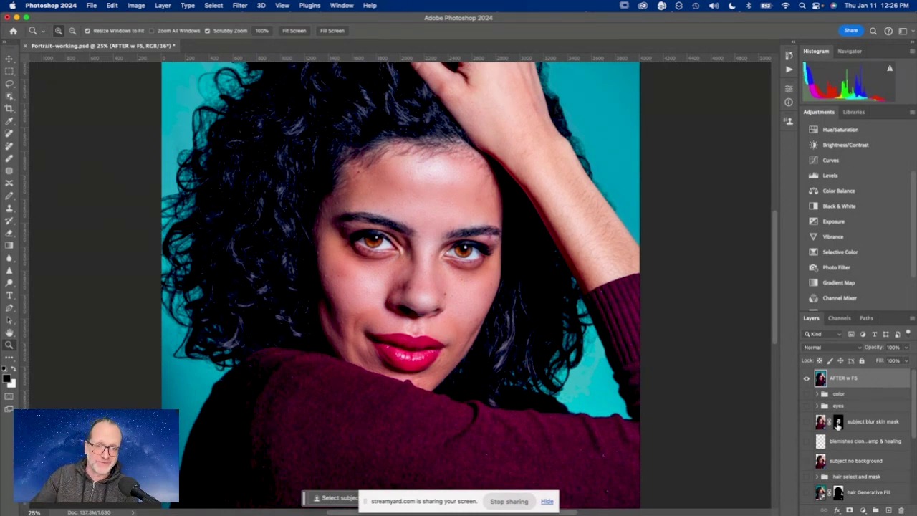
Compare the portrait before and after retouching by isolating the working layer twice, finishing with the AFTER w FS layer shown.
{"action": "scroll", "coordinate": [651, 311], "scroll_direction": "up", "scroll_amount": 5}
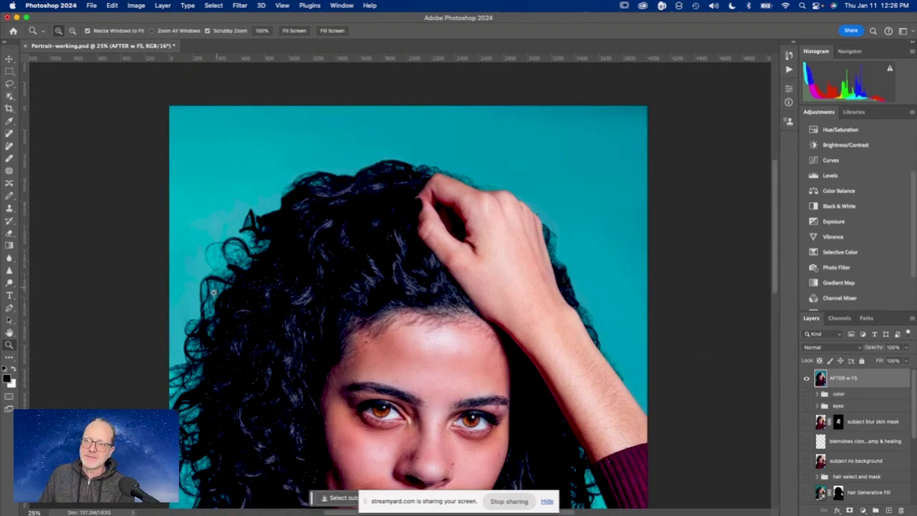
{"action": "scroll", "coordinate": [859, 444], "scroll_direction": "down", "scroll_amount": 5}
{"action": "left_click", "coordinate": [806, 478]}
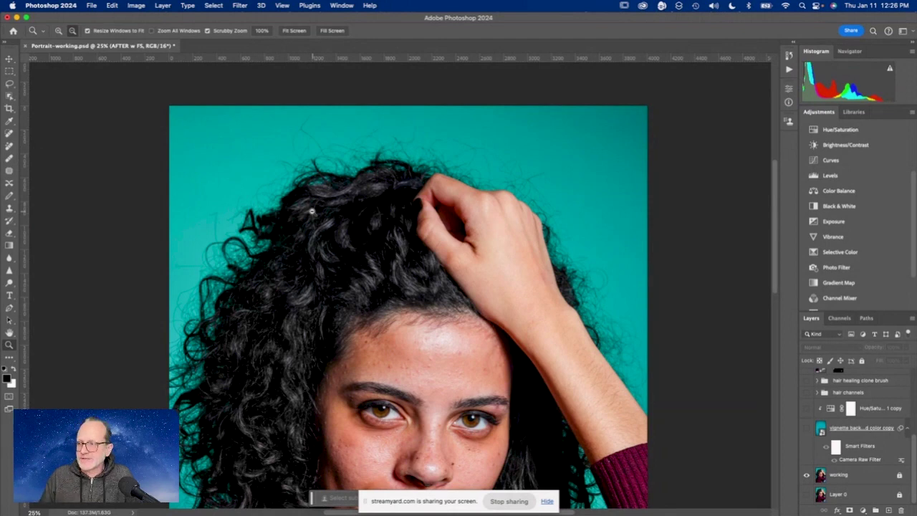
{"action": "left_click", "coordinate": [807, 474], "text": "alt"}
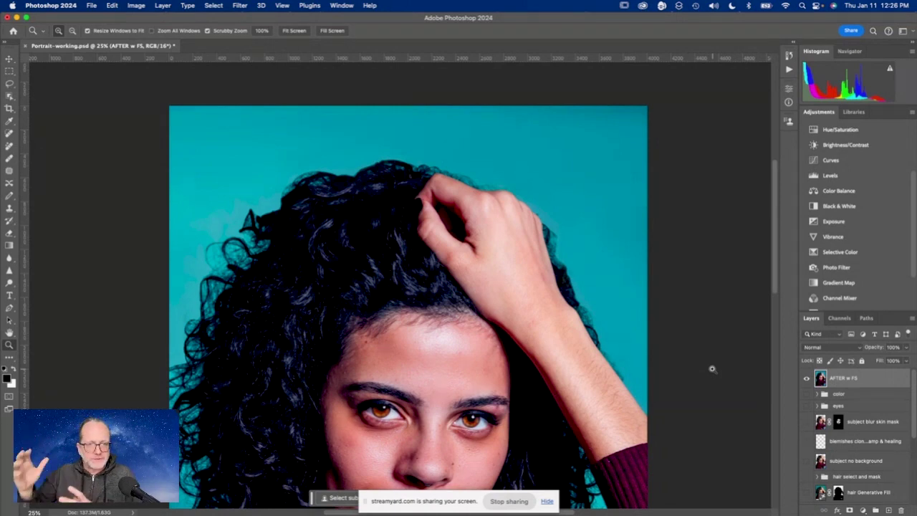
{"action": "scroll", "coordinate": [711, 369], "scroll_direction": "down", "scroll_amount": 5}
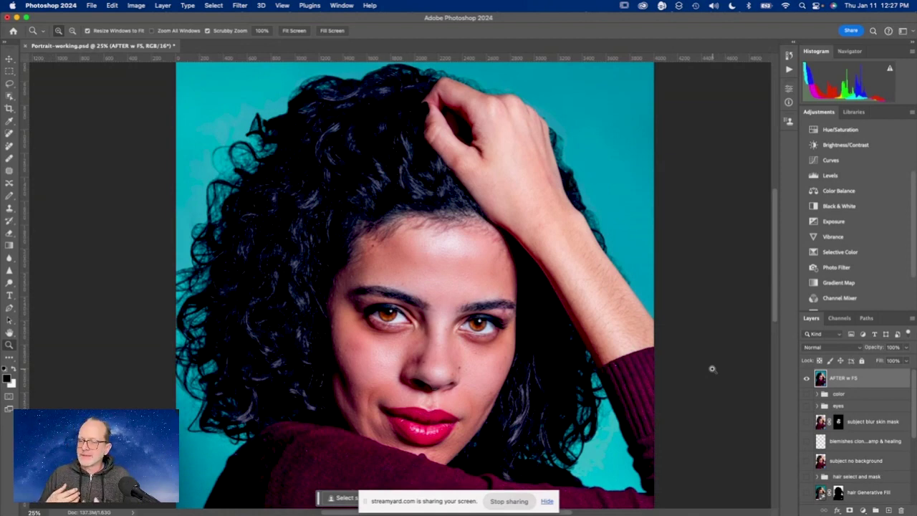
{"action": "scroll", "coordinate": [848, 449], "scroll_direction": "down", "scroll_amount": 5}
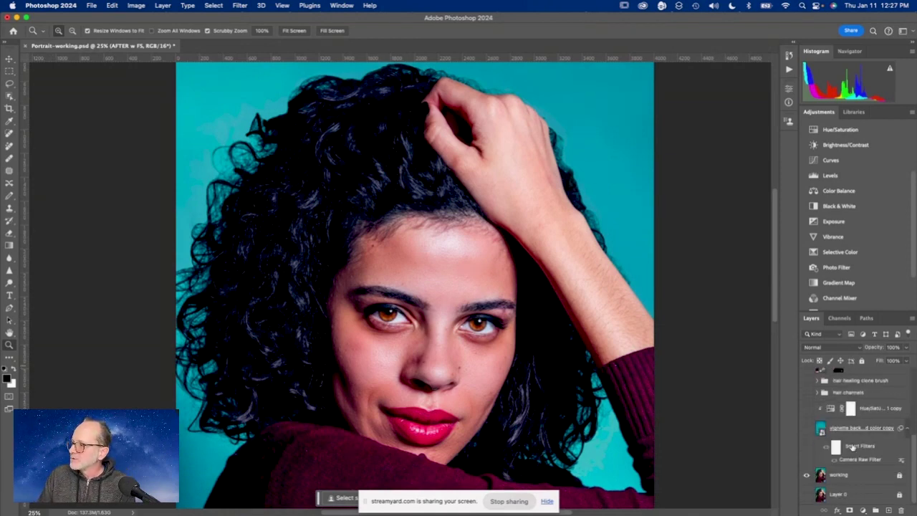
{"action": "left_click", "coordinate": [807, 477]}
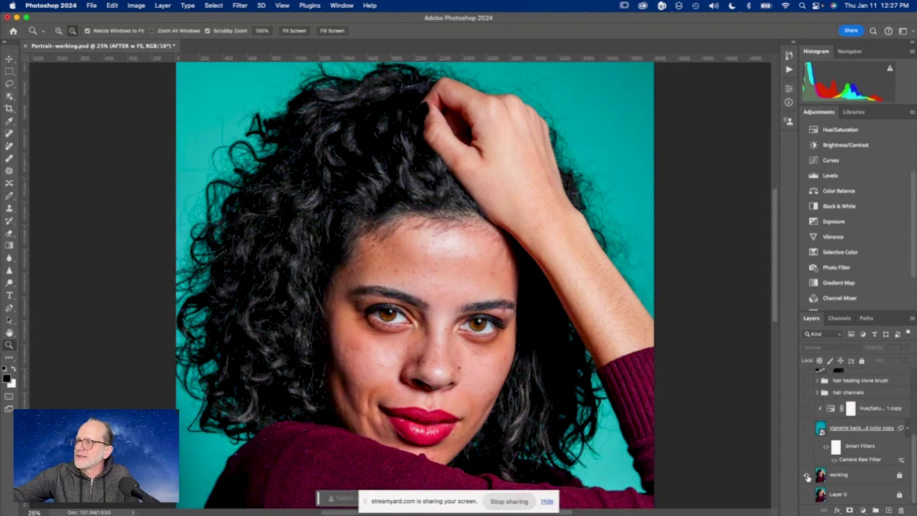
{"action": "left_click", "coordinate": [807, 477]}
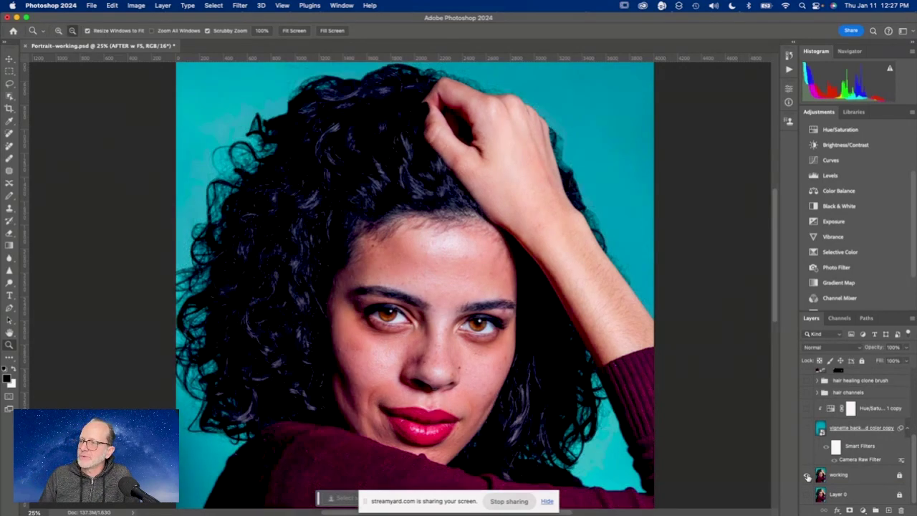
{"action": "left_click", "coordinate": [807, 477], "text": "alt"}
{"action": "left_click", "coordinate": [807, 477], "text": "alt"}
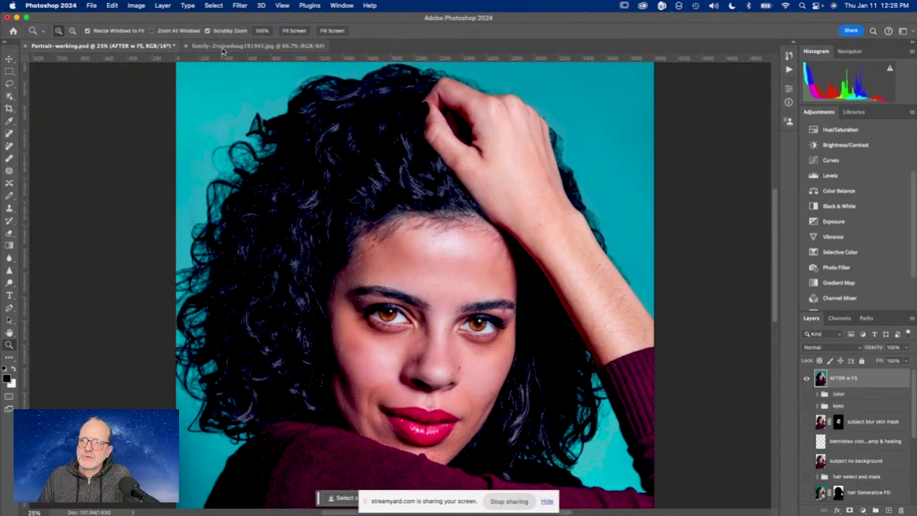
Colorize the old horse-and-cart family photo with the Colorize neural filter, output to the current layer.
{"action": "left_click", "coordinate": [223, 47]}
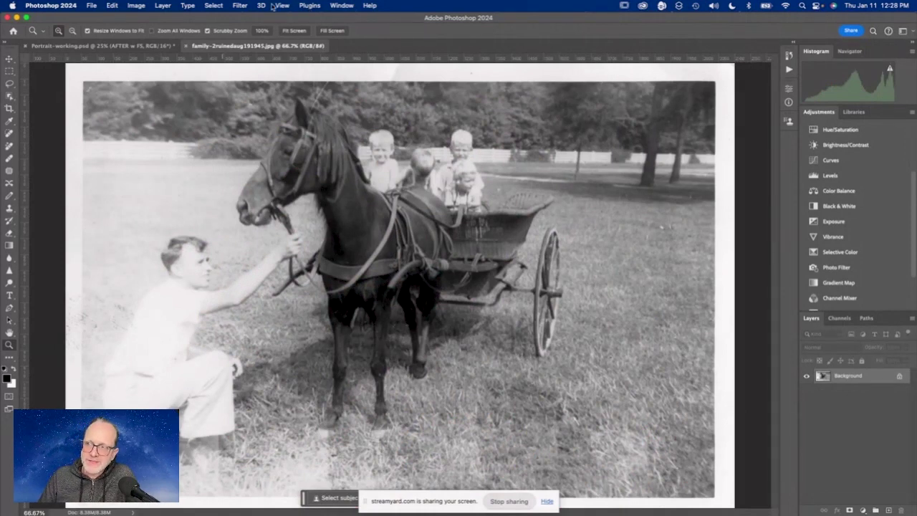
{"action": "left_click", "coordinate": [242, 6]}
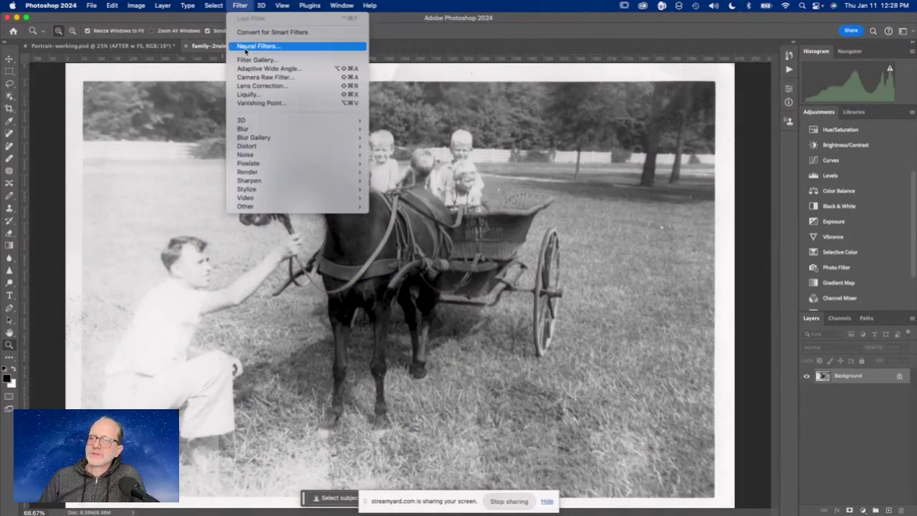
{"action": "left_click", "coordinate": [245, 48]}
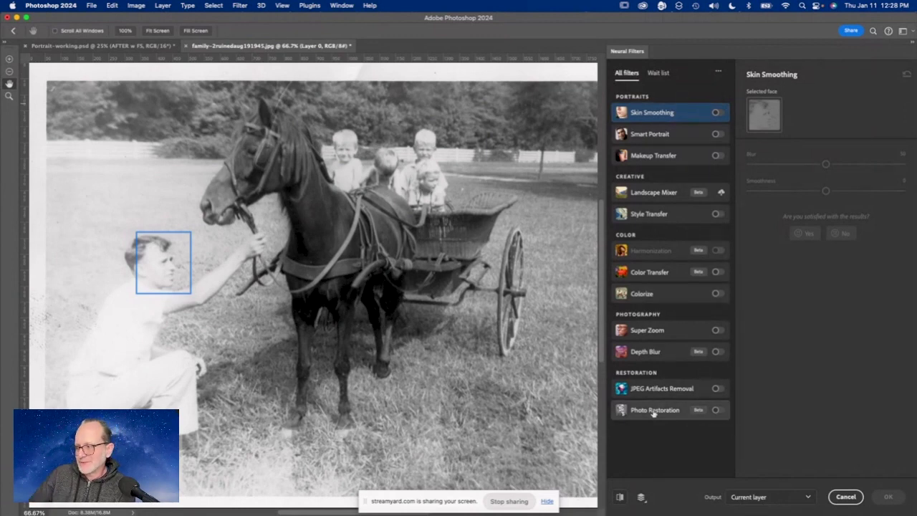
{"action": "mouse_move", "coordinate": [653, 413]}
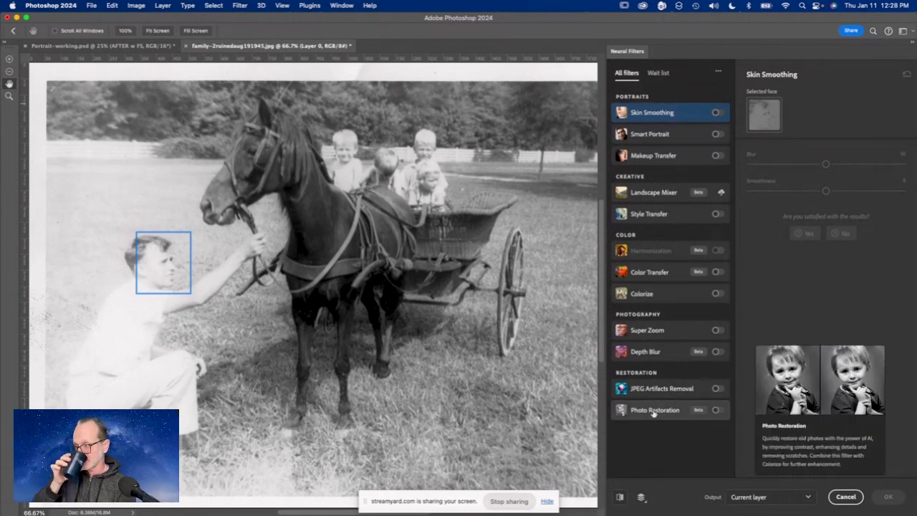
{"action": "left_click", "coordinate": [716, 294]}
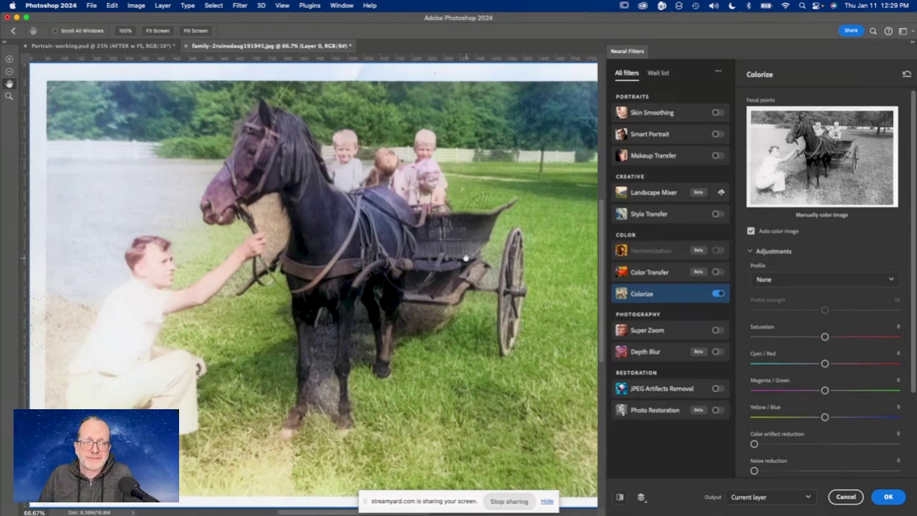
{"action": "key", "text": "Return"}
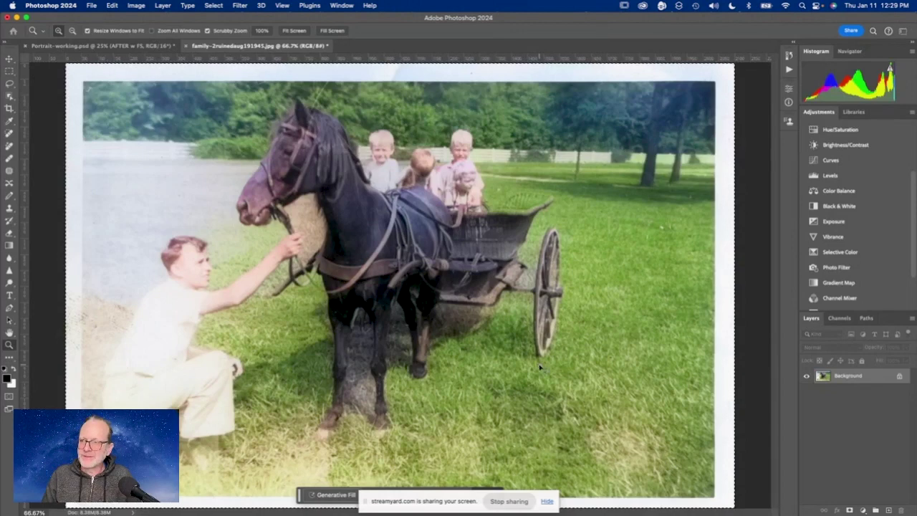
Create a new white 7 x 5 in document at 300 ppi from the Default Photoshop Size preset.
{"action": "key", "text": "super+n"}
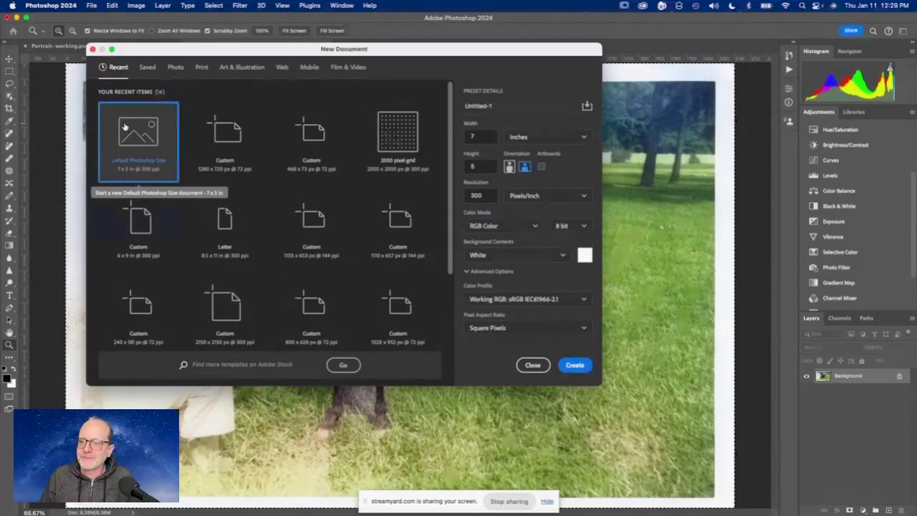
{"action": "left_click", "coordinate": [575, 365]}
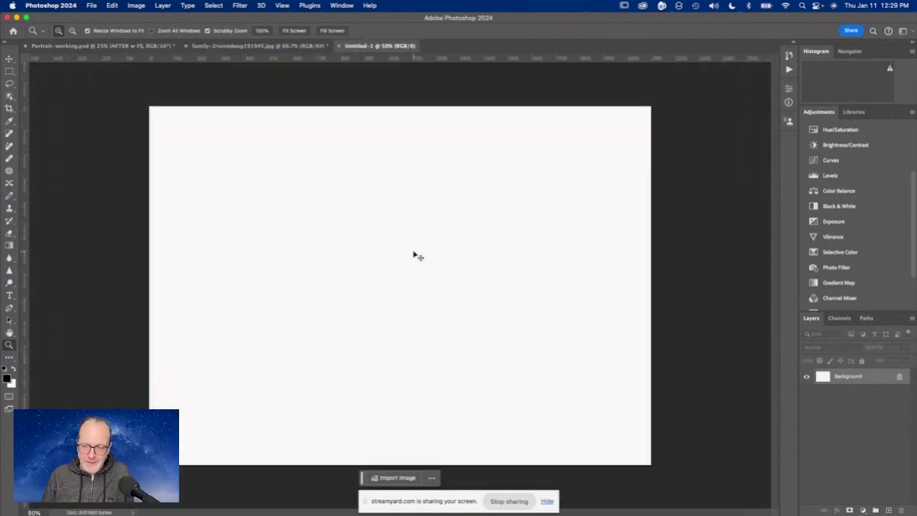
{"action": "key", "text": "super+a"}
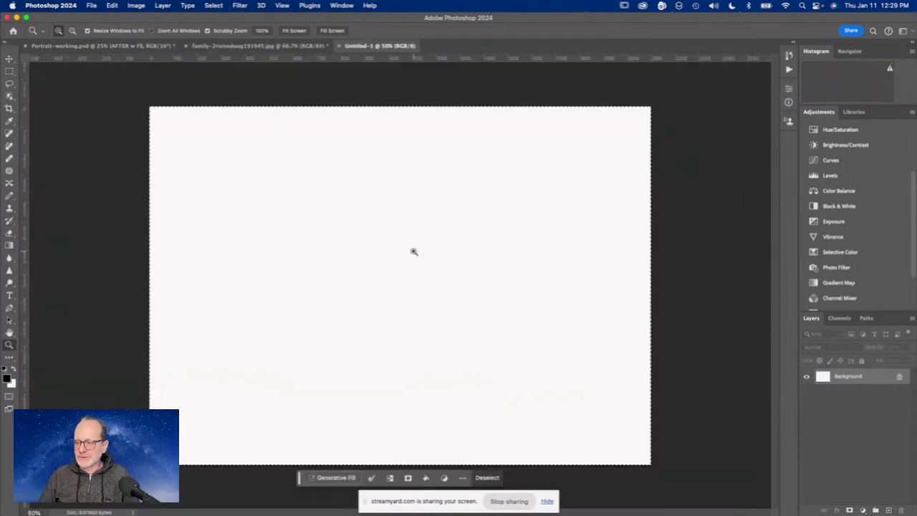
{"action": "left_click_drag", "start_coordinate": [300, 482], "coordinate": [63, 84]}
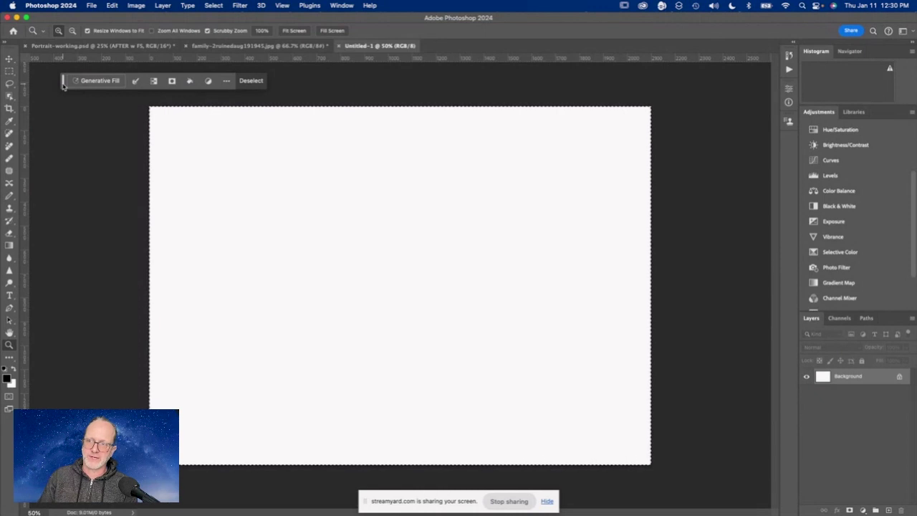
{"action": "key", "text": "super+d"}
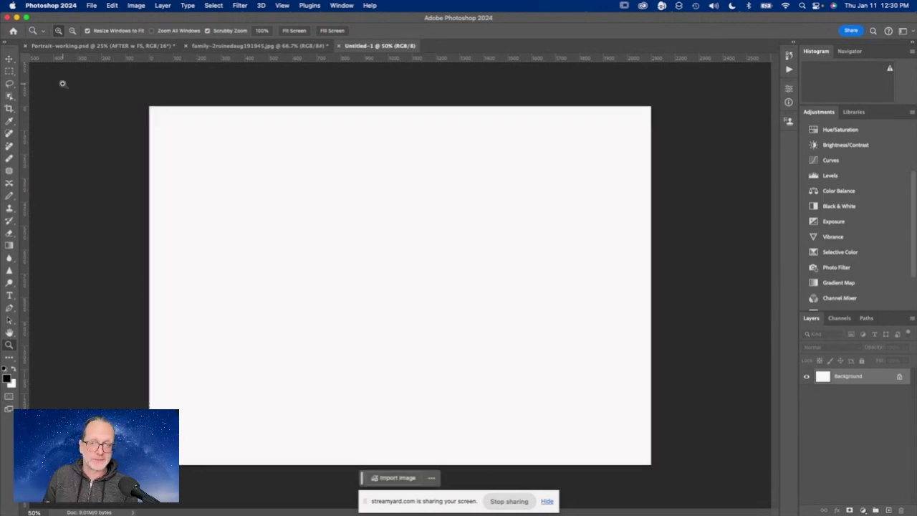
Select the entire blank canvas and move the contextual task bar to the empty area above it.
{"action": "left_click", "coordinate": [217, 6]}
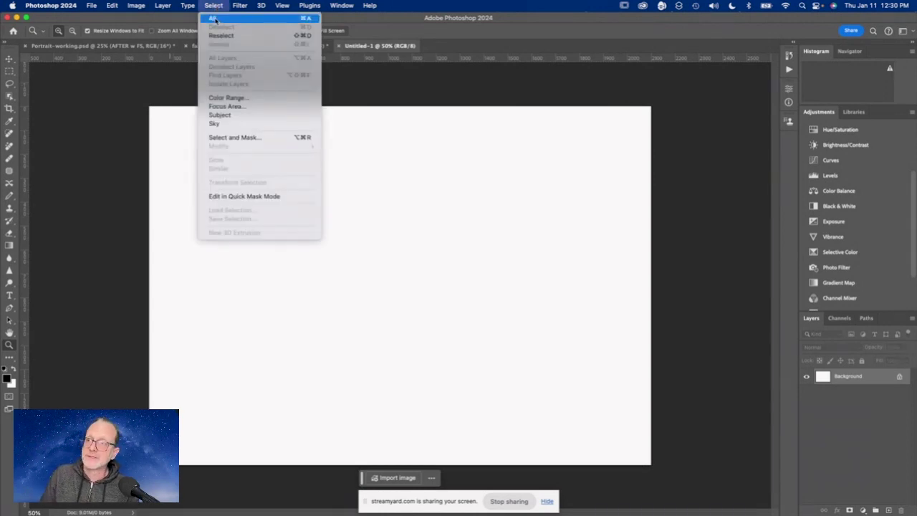
{"action": "left_click", "coordinate": [215, 19]}
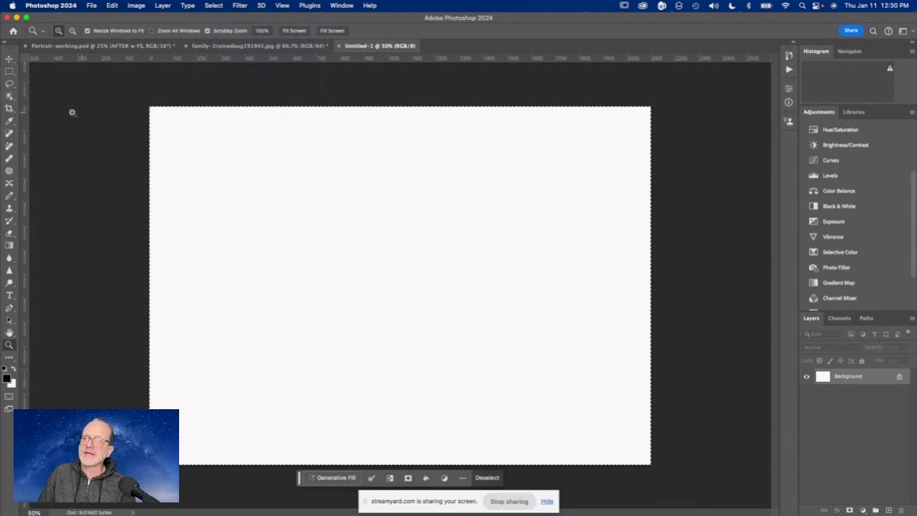
{"action": "key", "text": "v"}
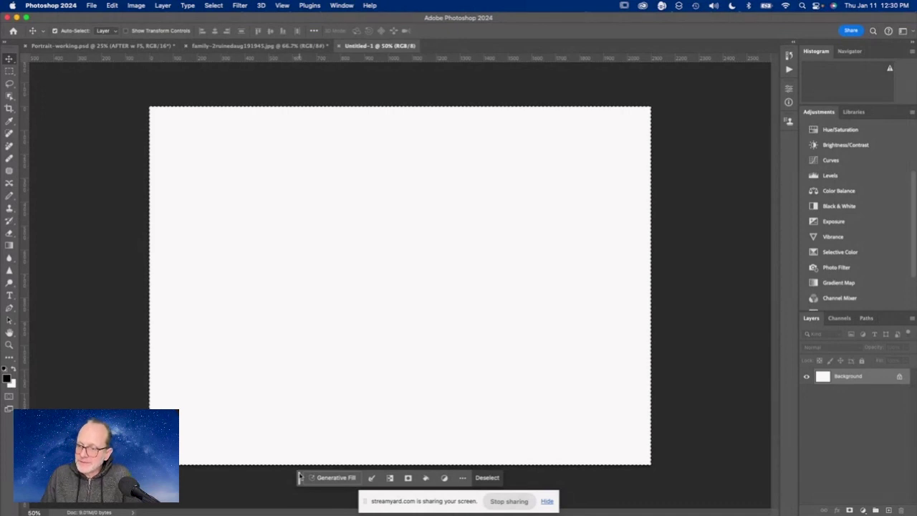
{"action": "left_click_drag", "start_coordinate": [300, 477], "coordinate": [64, 82]}
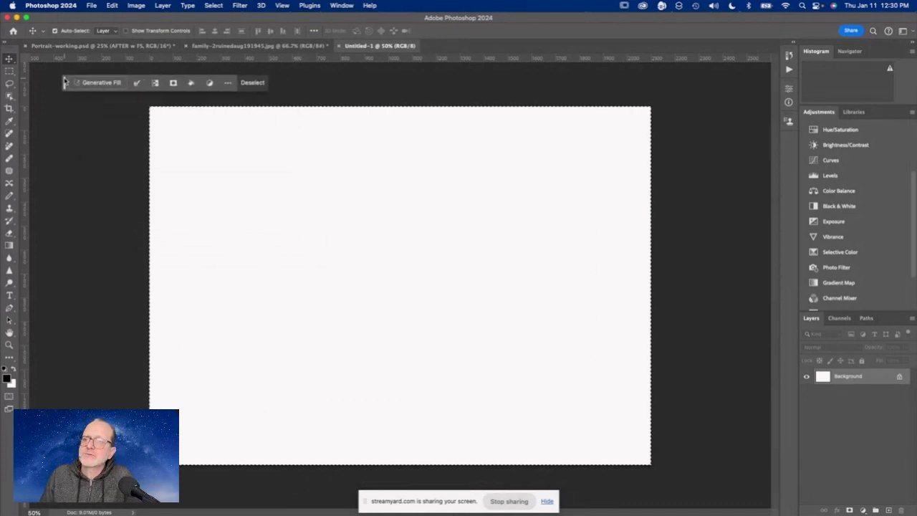
Fill the selected canvas using Generative Fill with the prompt "robot riding a tiger that is also a spaceship".
{"action": "left_click", "coordinate": [90, 83]}
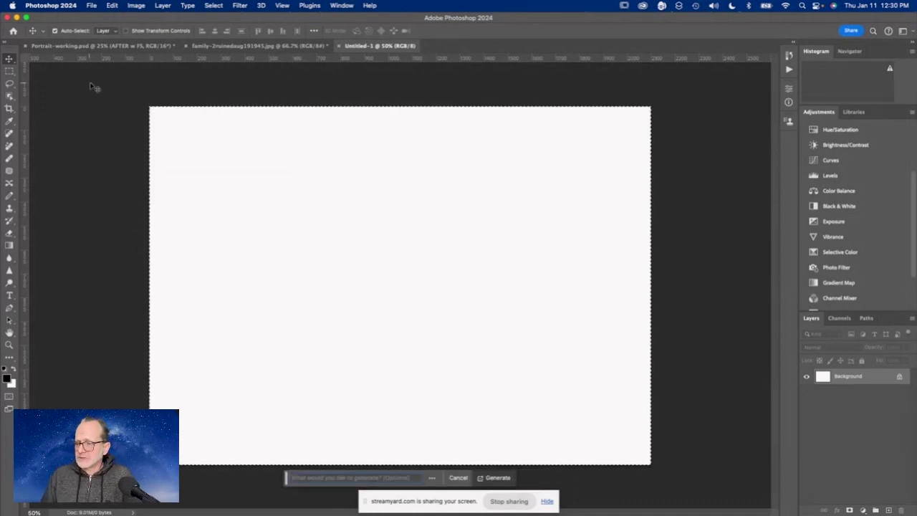
{"action": "left_click_drag", "start_coordinate": [286, 477], "coordinate": [84, 73]}
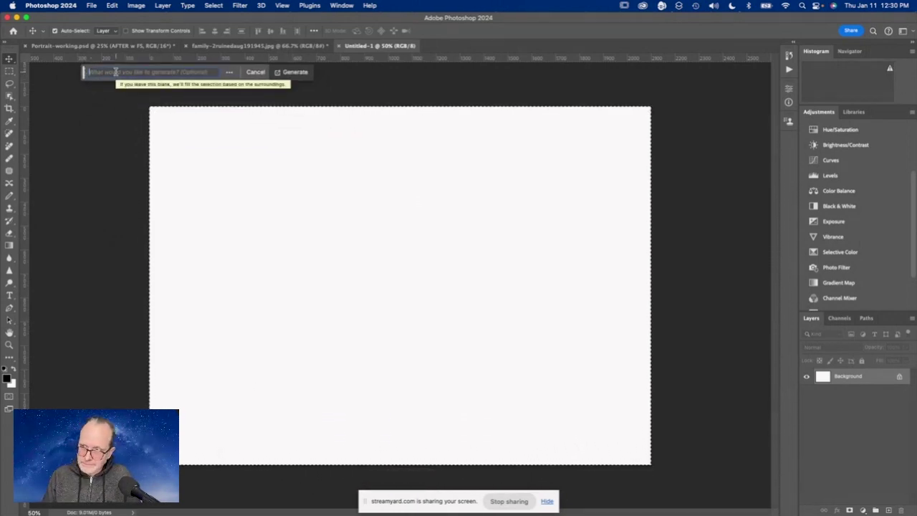
{"action": "key", "text": "b"}
{"action": "left_click", "coordinate": [115, 72]}
{"action": "type", "text": "robot riding a tiger that is also a spaceship"}
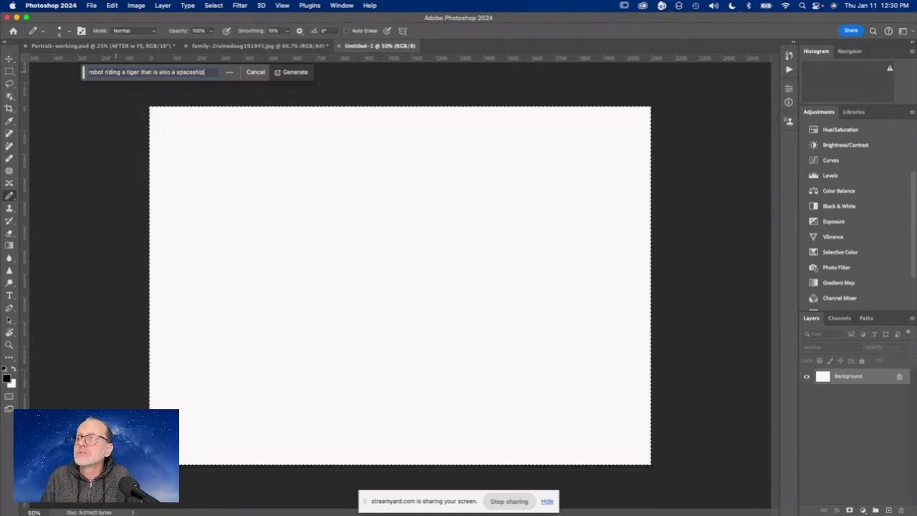
{"action": "left_click", "coordinate": [299, 73]}
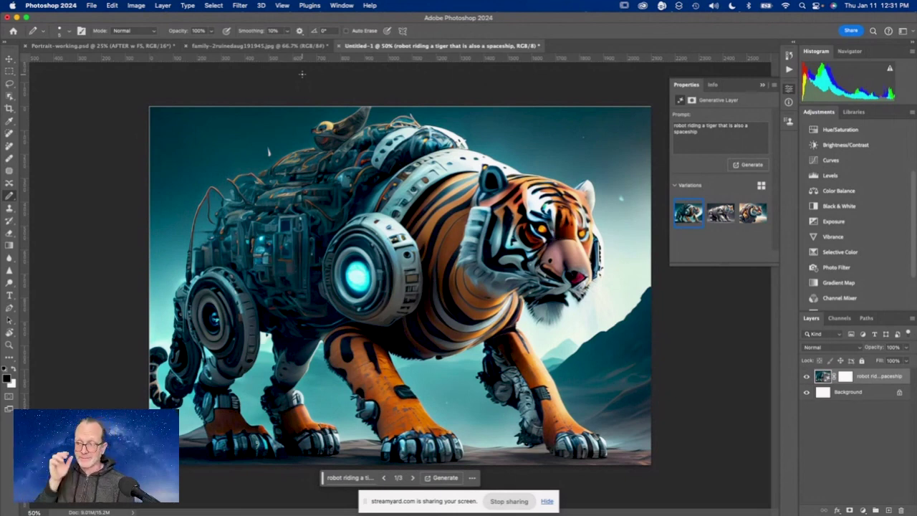
Highlight the generative layer's prompt text and preview the second variation, then show the third variation.
{"action": "left_click_drag", "start_coordinate": [709, 134], "coordinate": [651, 121]}
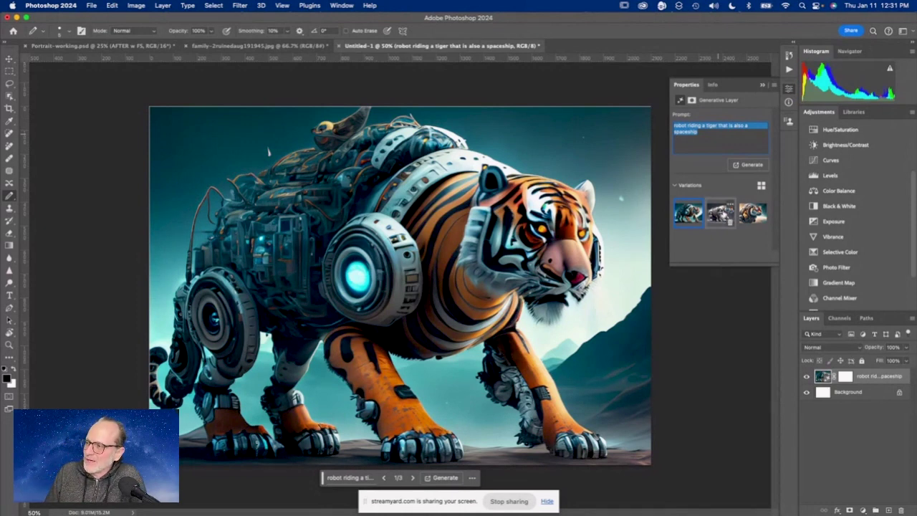
{"action": "left_click", "coordinate": [723, 215]}
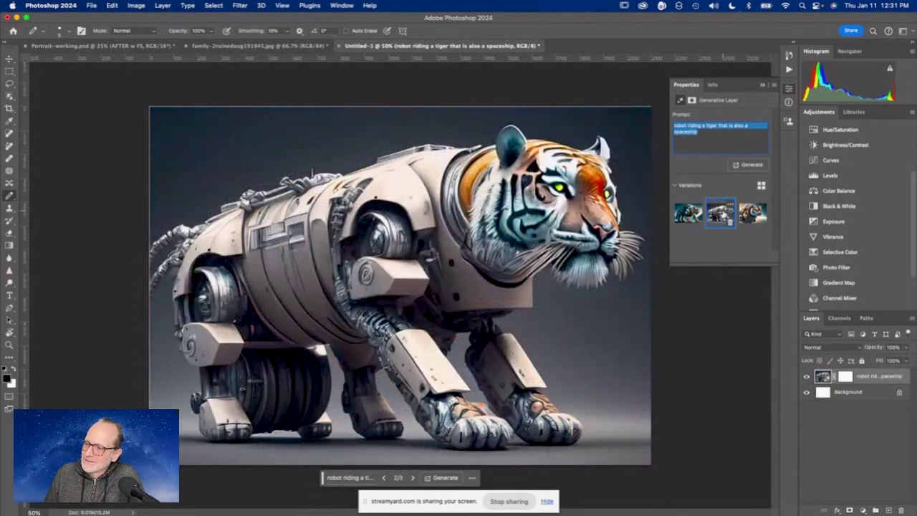
{"action": "left_click", "coordinate": [752, 214]}
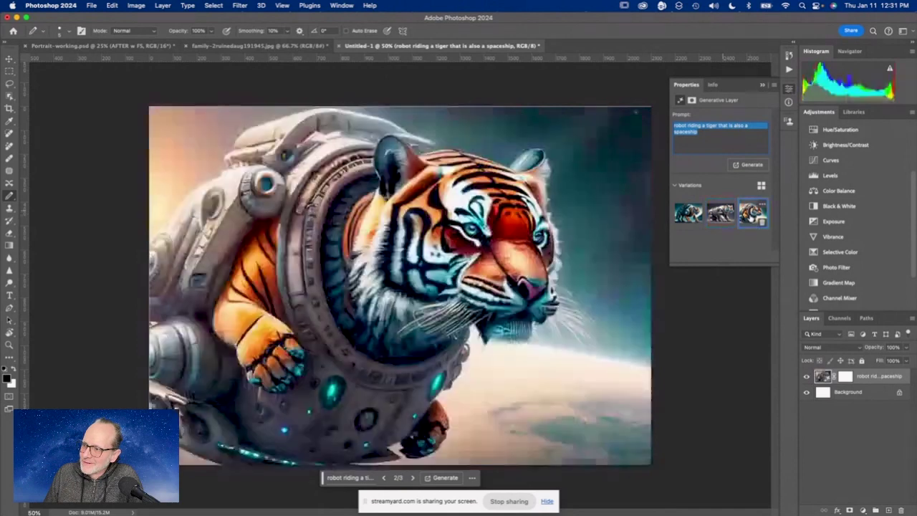